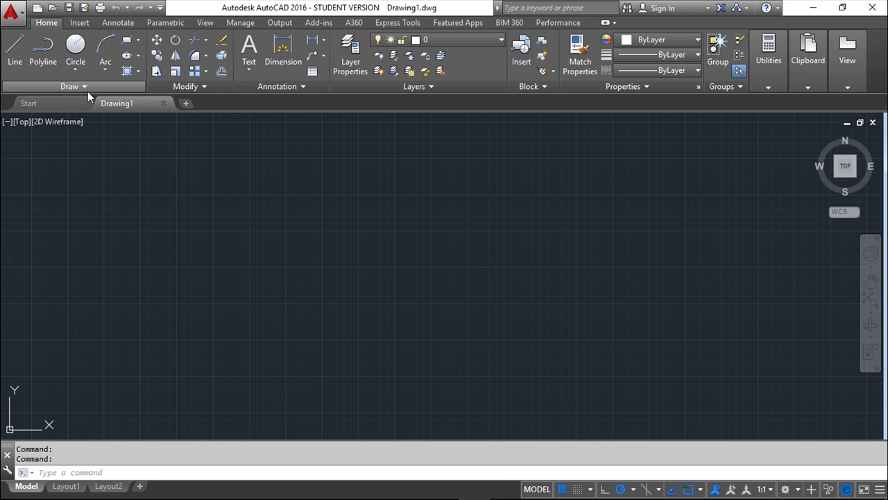
# - Expand and pin the Draw panel open, then expand the Modify panel
pyautogui.click(83, 86)
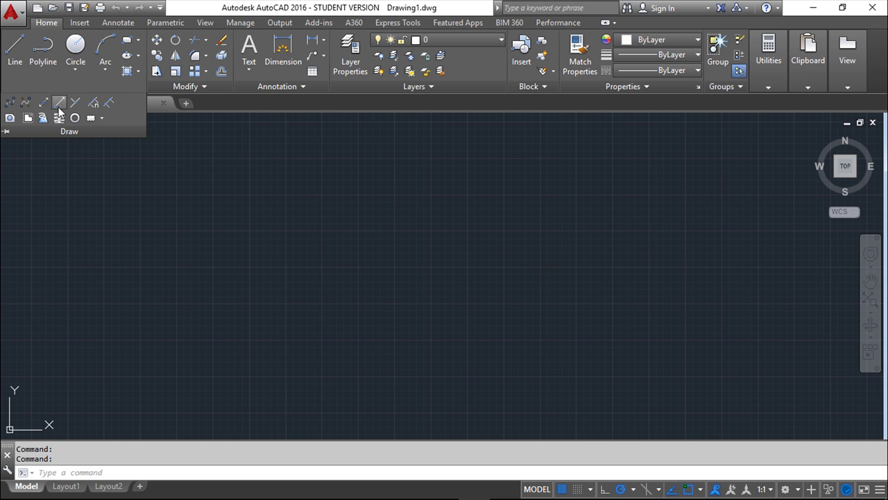
pyautogui.click(7, 132)
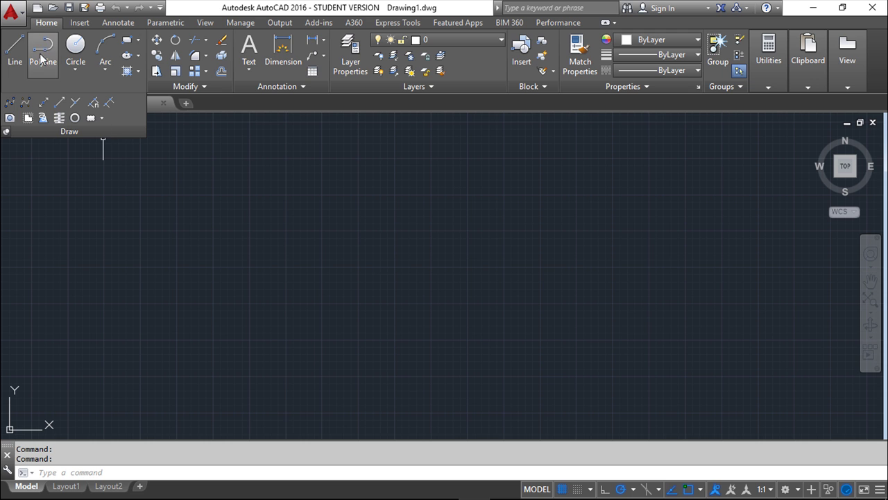
pyautogui.click(204, 86)
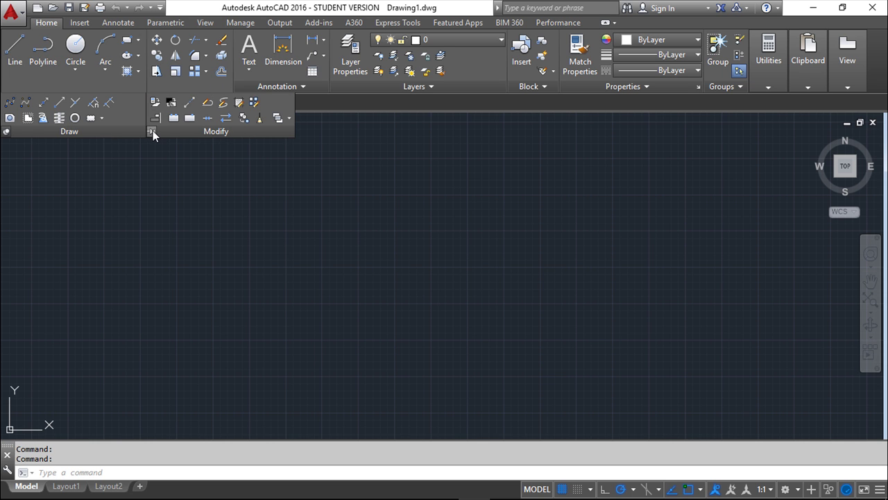
# - Pin the expanded Modify panel open next to the Draw panel
pyautogui.click(153, 132)
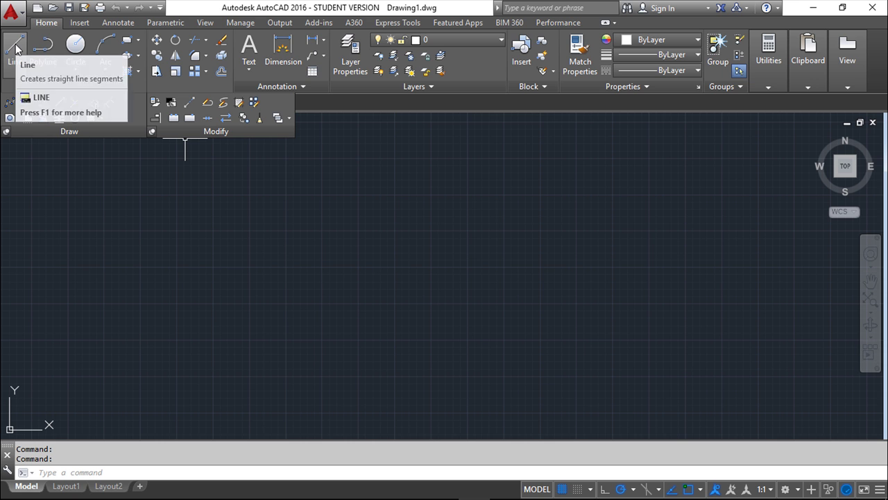
pyautogui.moveTo(75, 52)
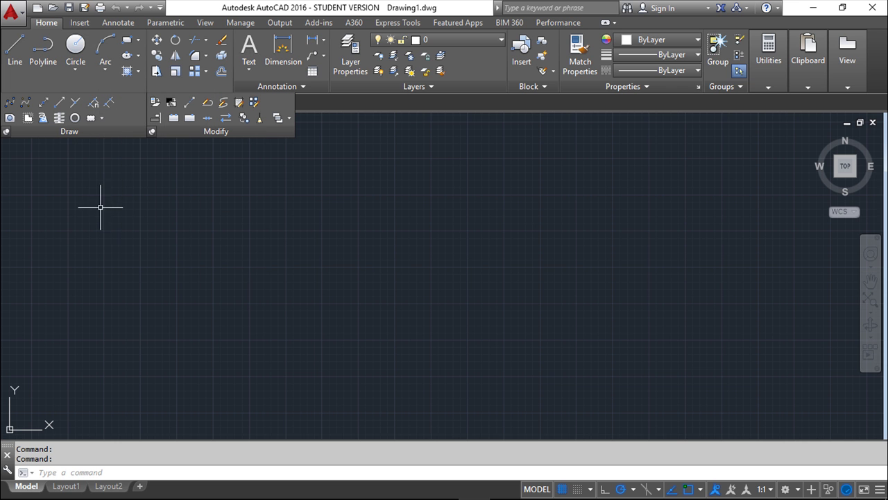
pyautogui.click(75, 69)
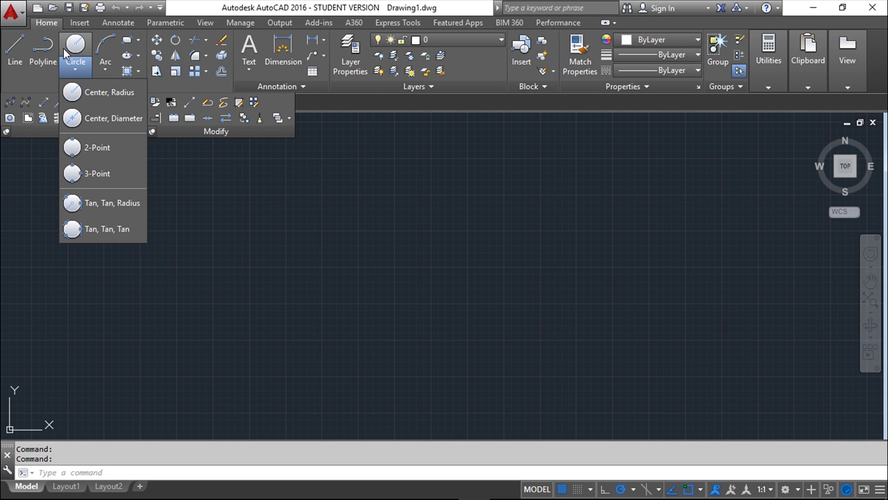
pyautogui.click(104, 71)
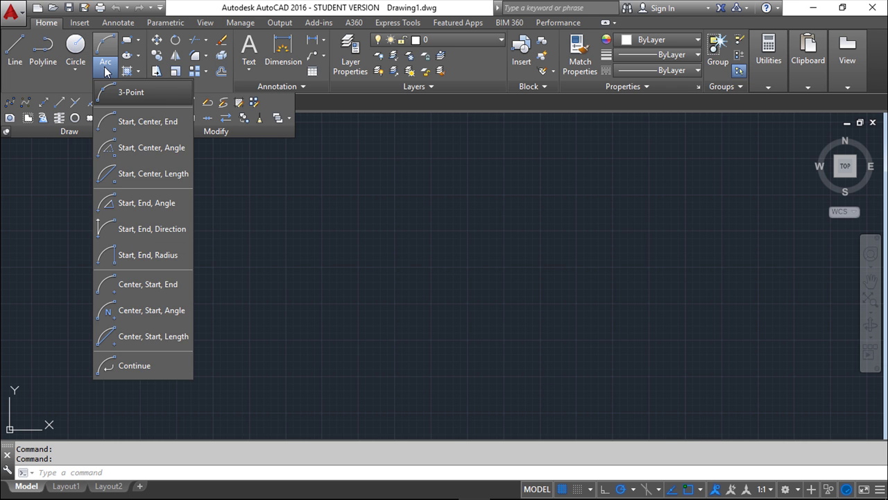
pyautogui.click(138, 43)
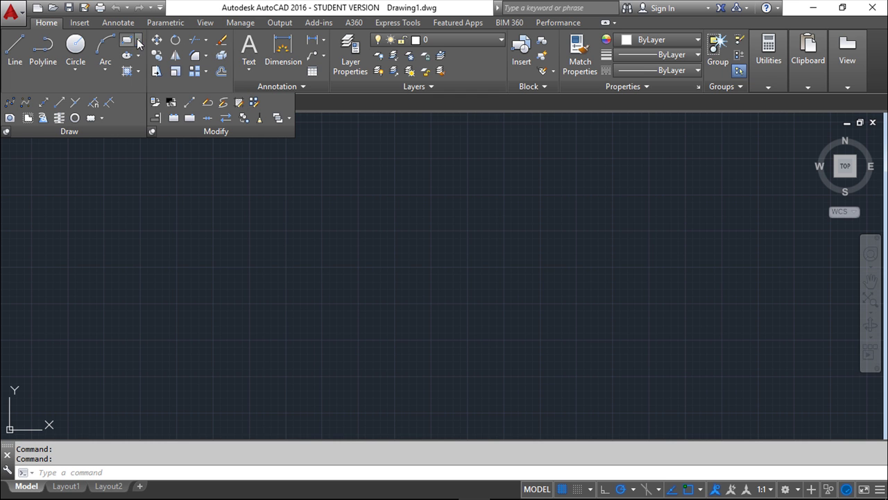
pyautogui.click(139, 57)
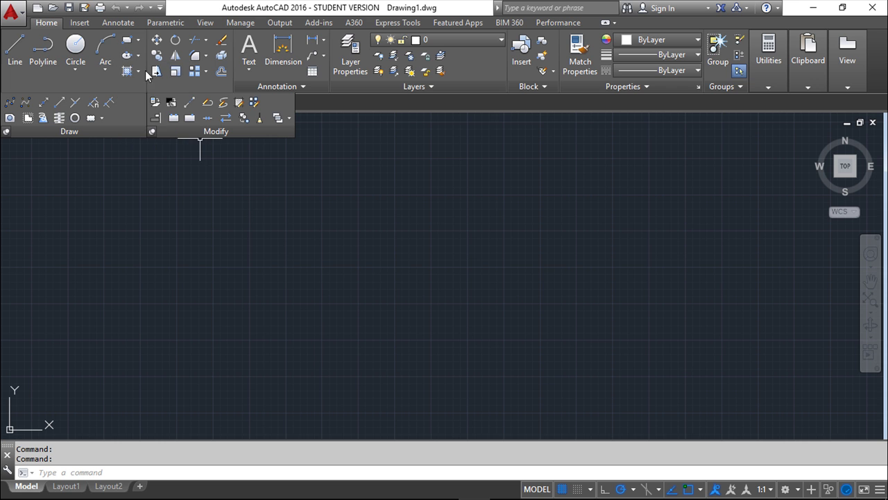
pyautogui.click(137, 72)
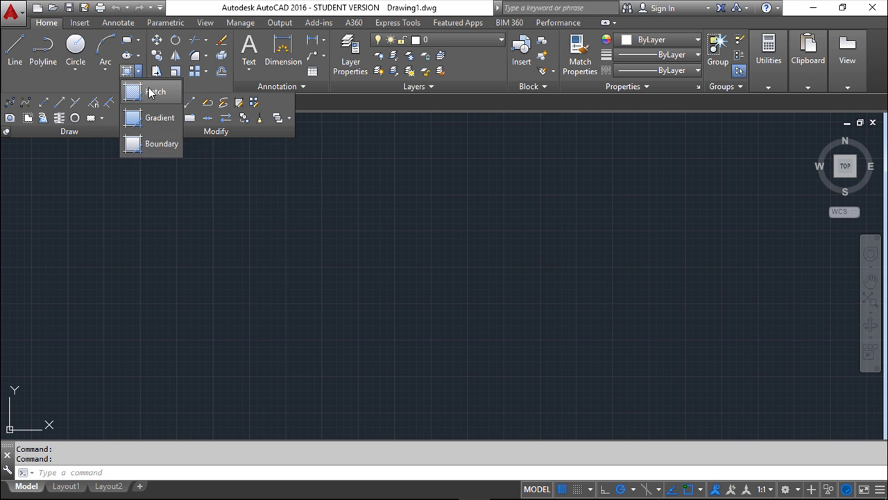
pyautogui.click(67, 204)
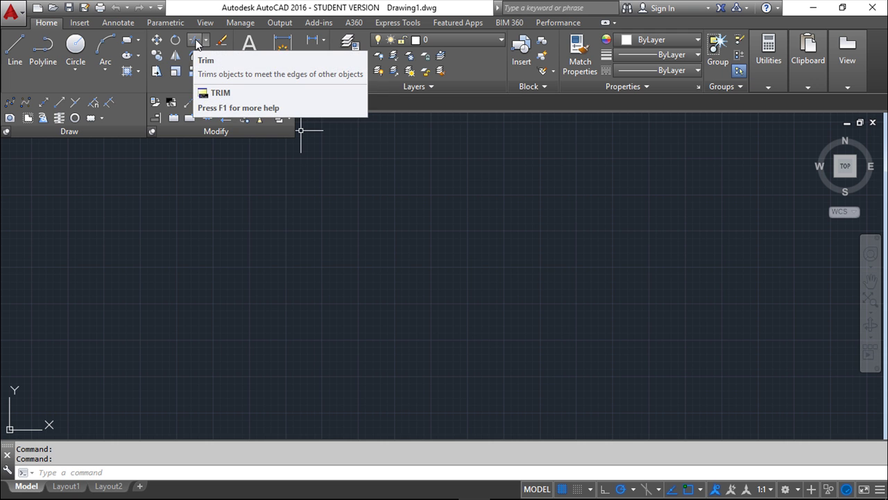
pyautogui.click(206, 44)
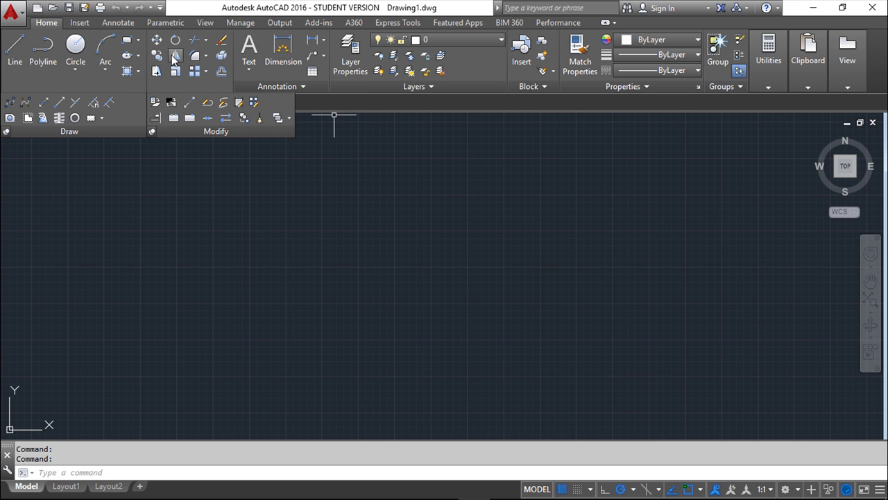
pyautogui.click(207, 59)
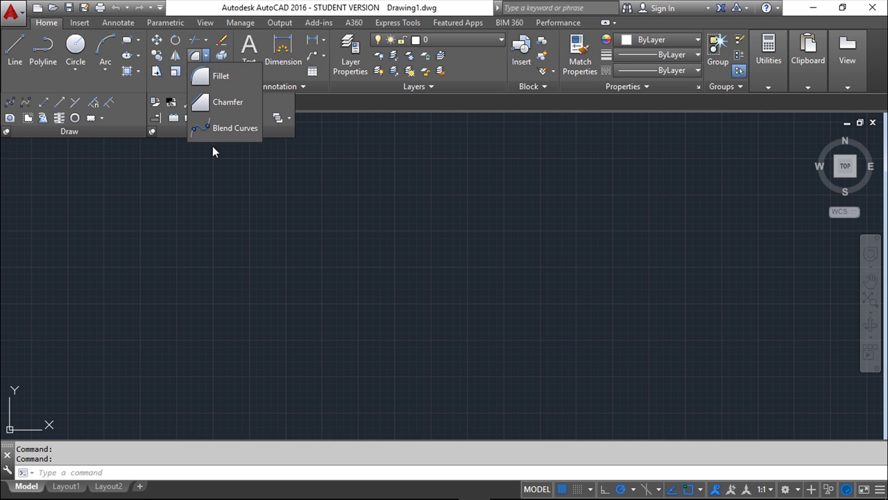
pyautogui.click(287, 156)
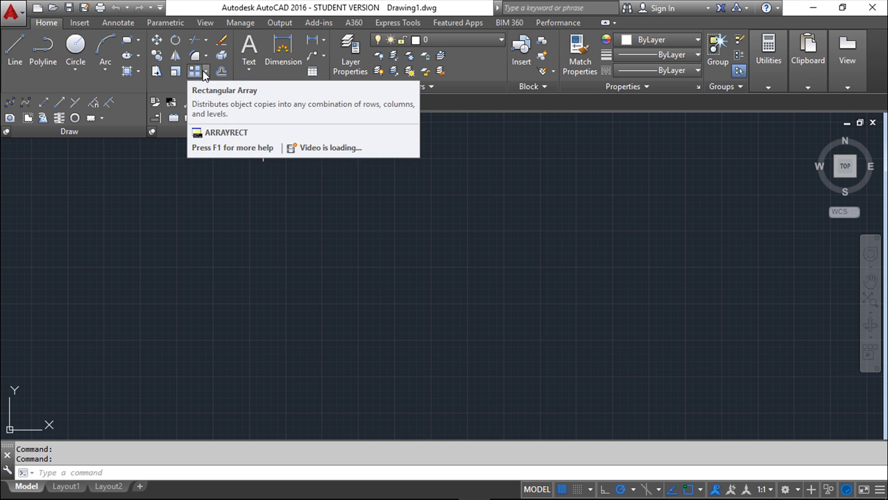
pyautogui.click(206, 74)
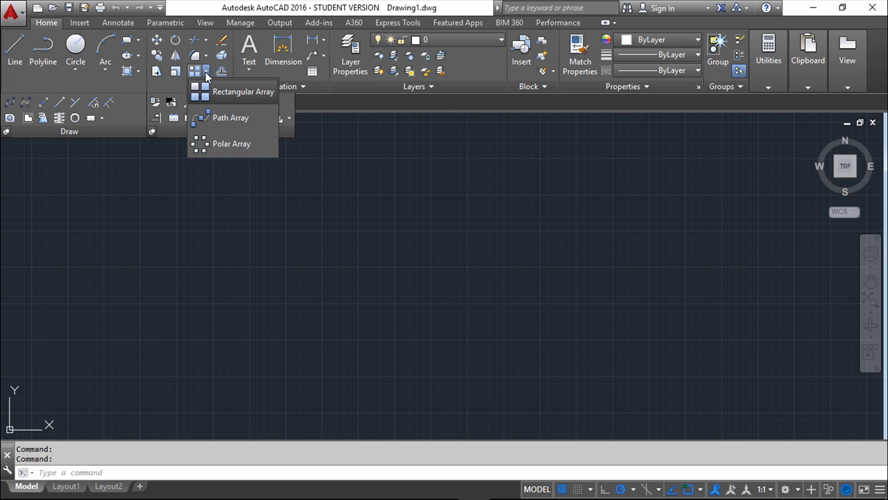